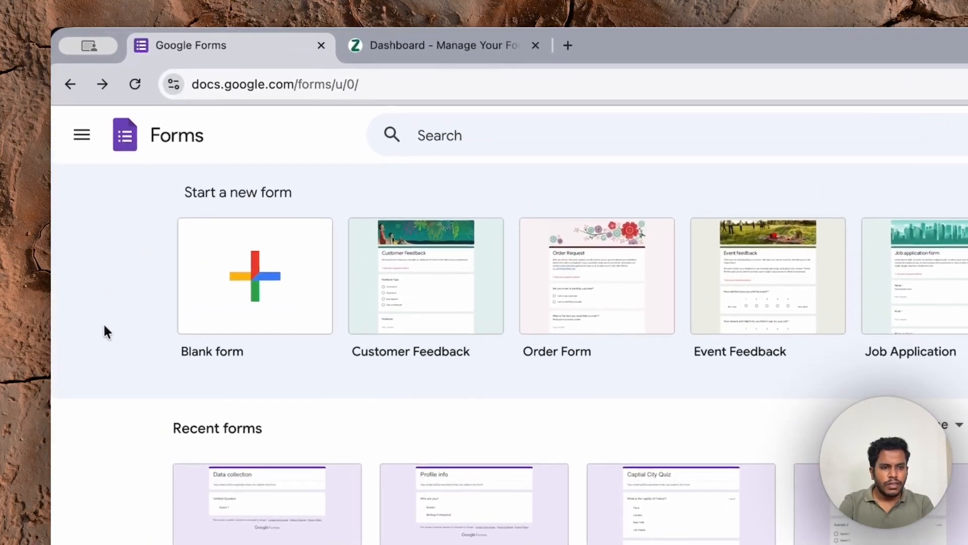
Step: Create a blank form titled 'Profile info'
click(220, 301)
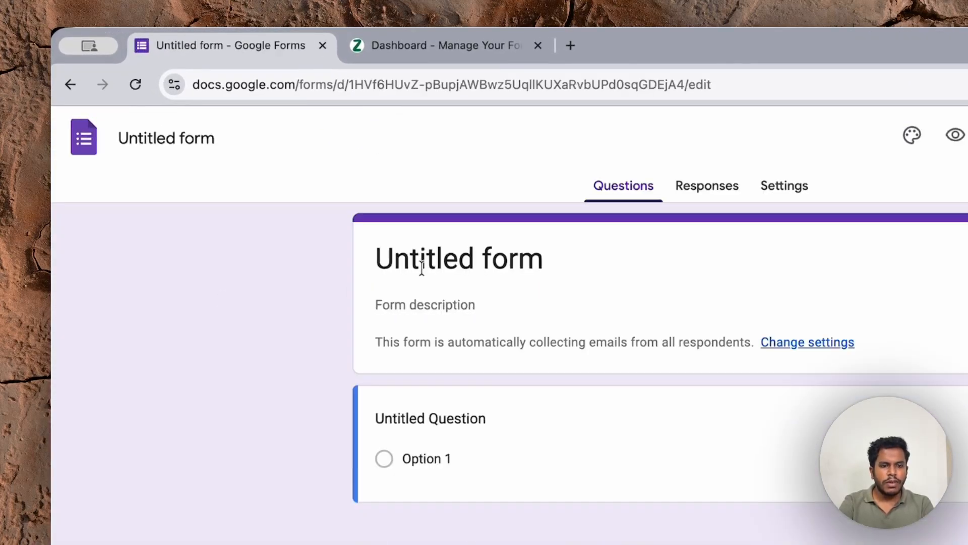
click(422, 268)
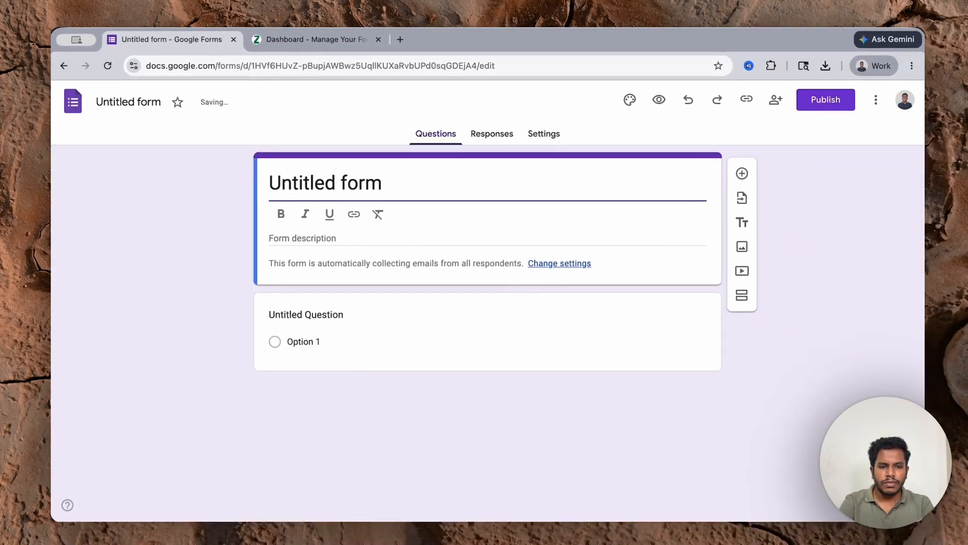
key(ctrl+a)
text(Profile info)
Step: Make the first question 'What is your role?' with options Student and Working Professional
click(343, 308)
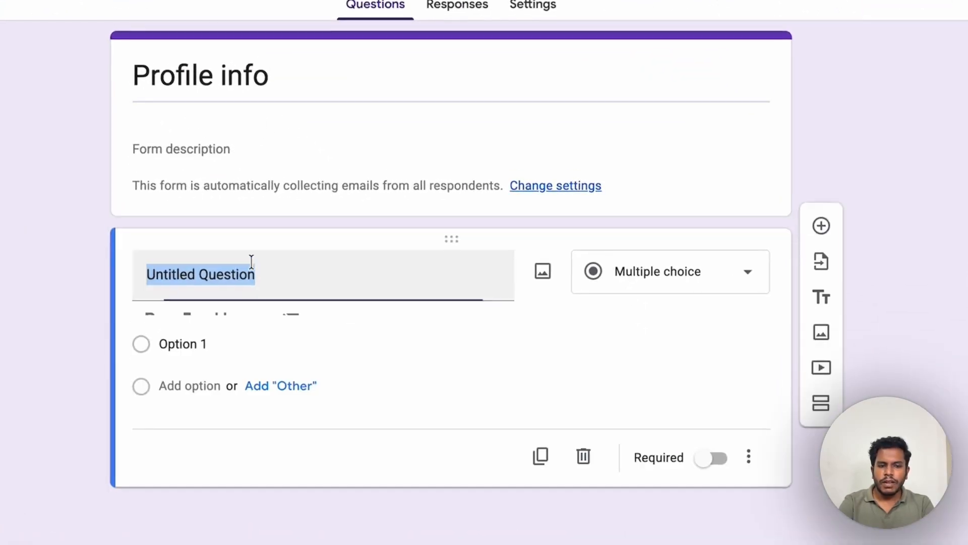
text(What is your )
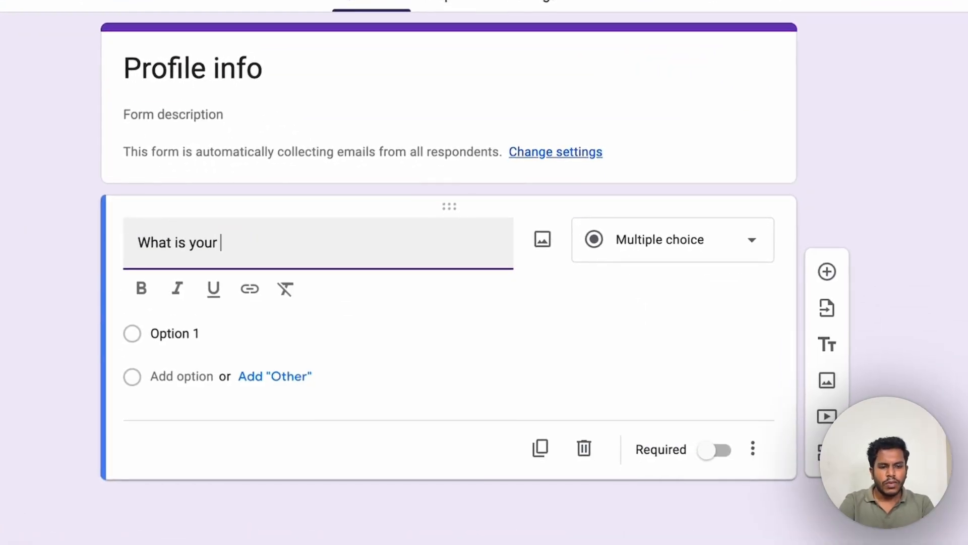
text(role?)
click(214, 335)
text(S)
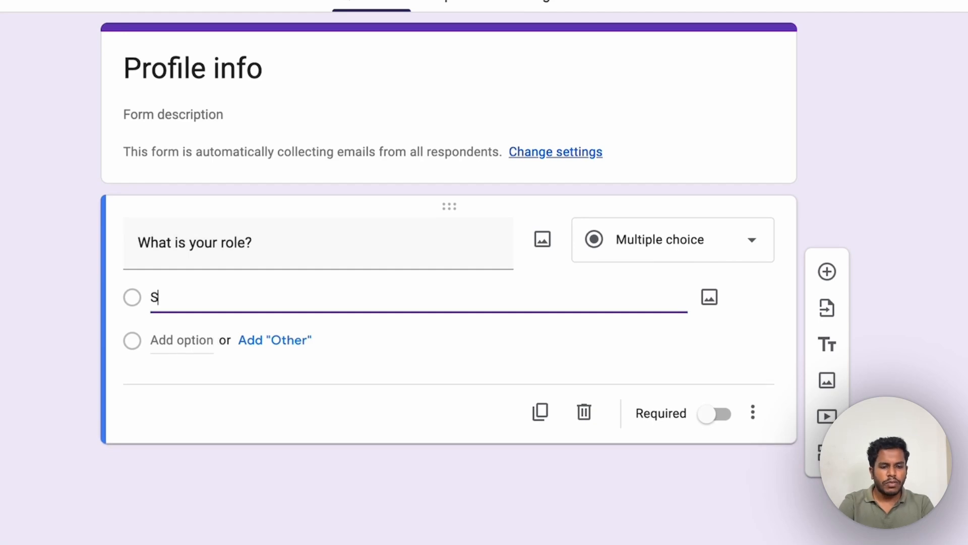
text(tudent)
key(Return)
text(Working Professional)
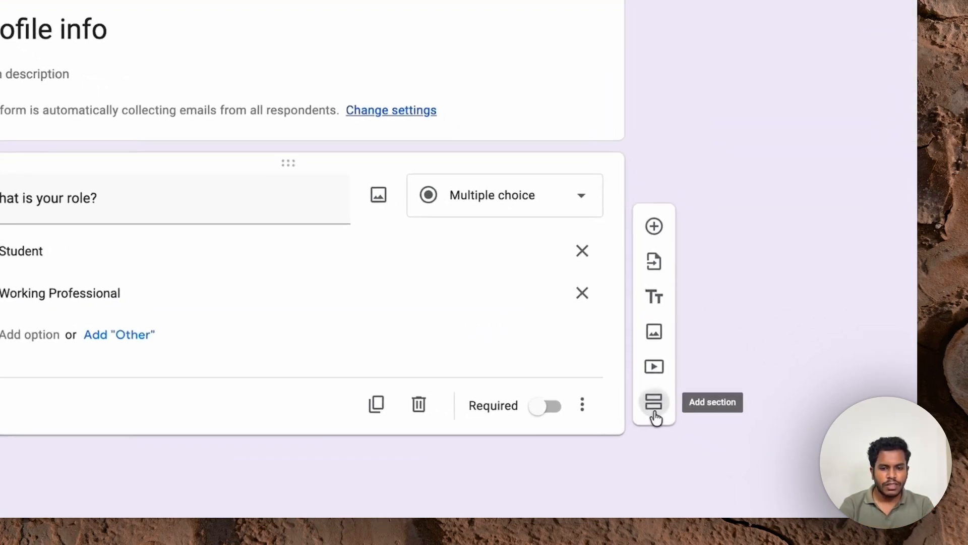
Step: Add two new sections and title them 'Students' and 'Working Professional'
click(737, 445)
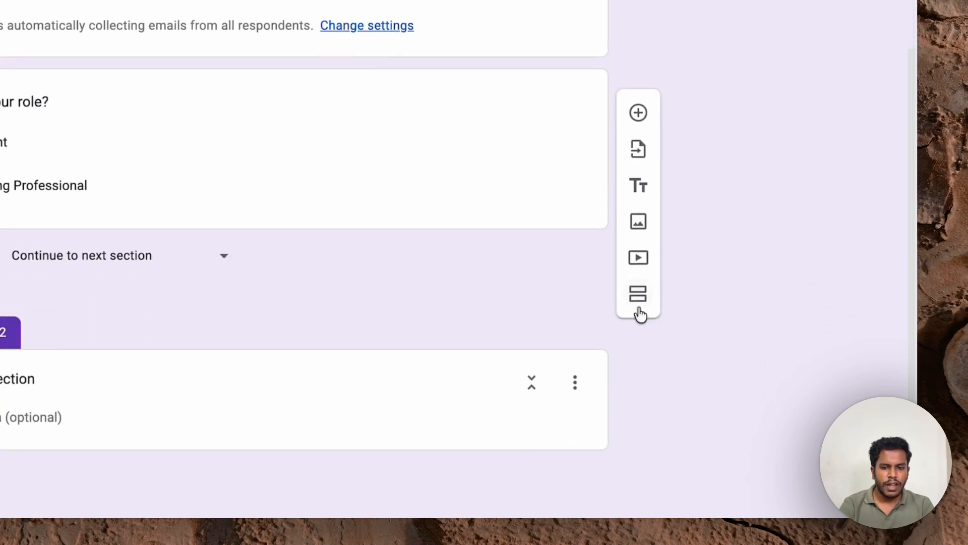
click(640, 313)
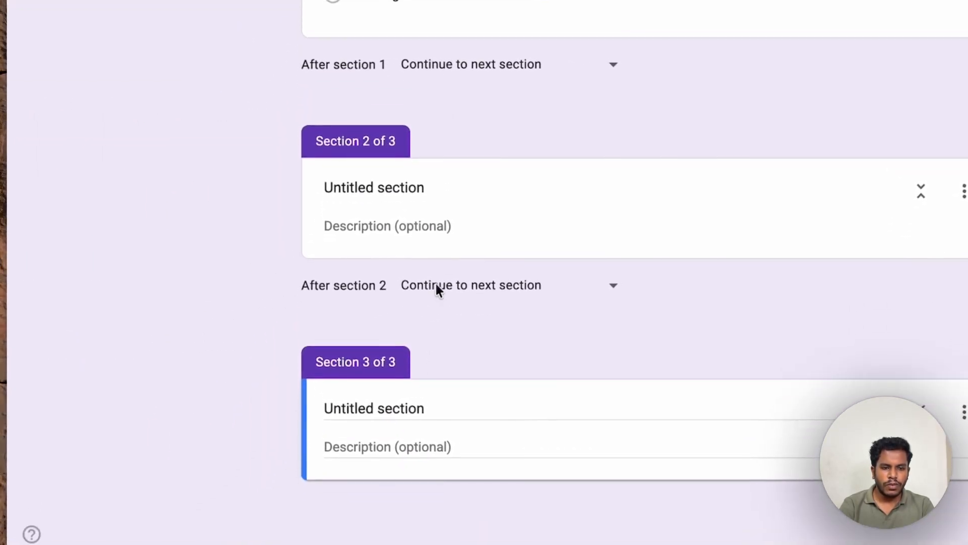
click(394, 187)
key(super+a)
text(S)
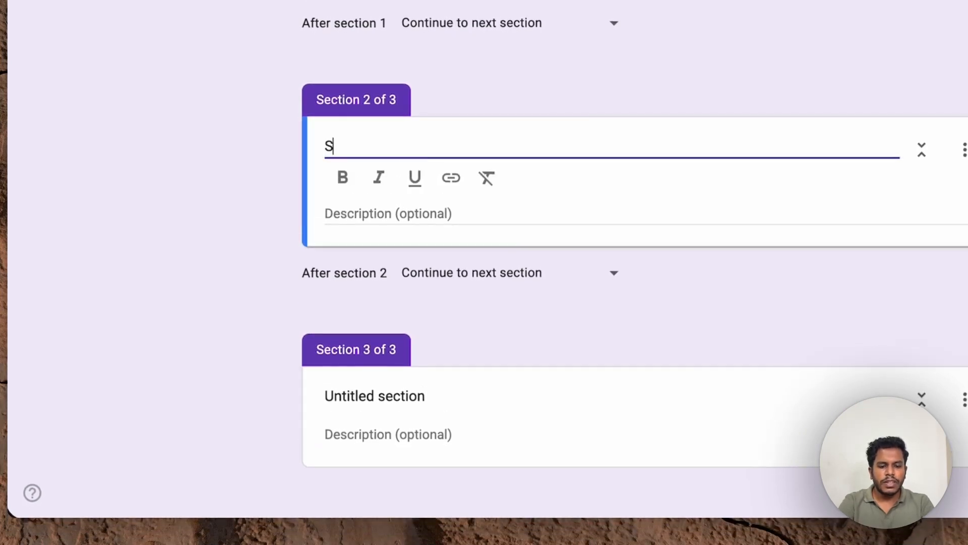
text(tudents)
click(393, 398)
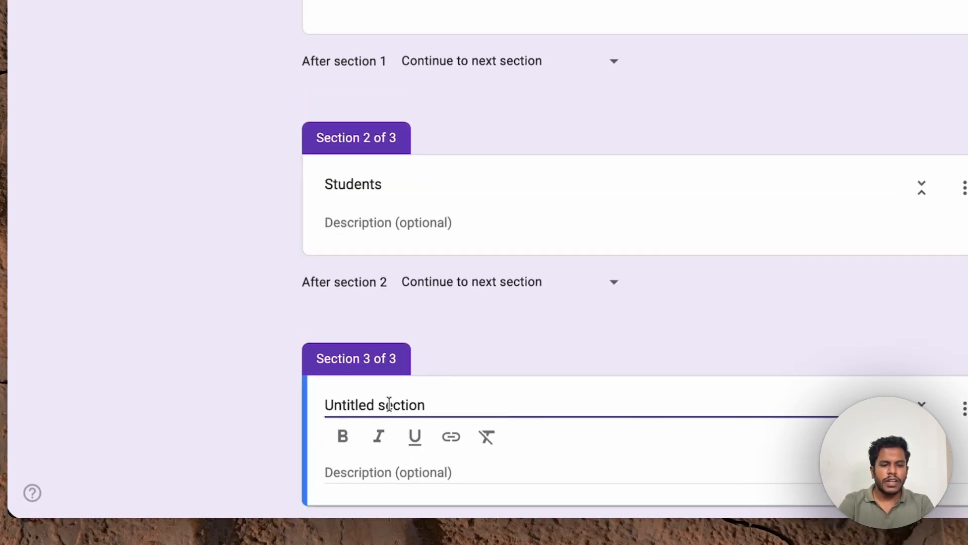
key(super+a)
text(Working Professional)
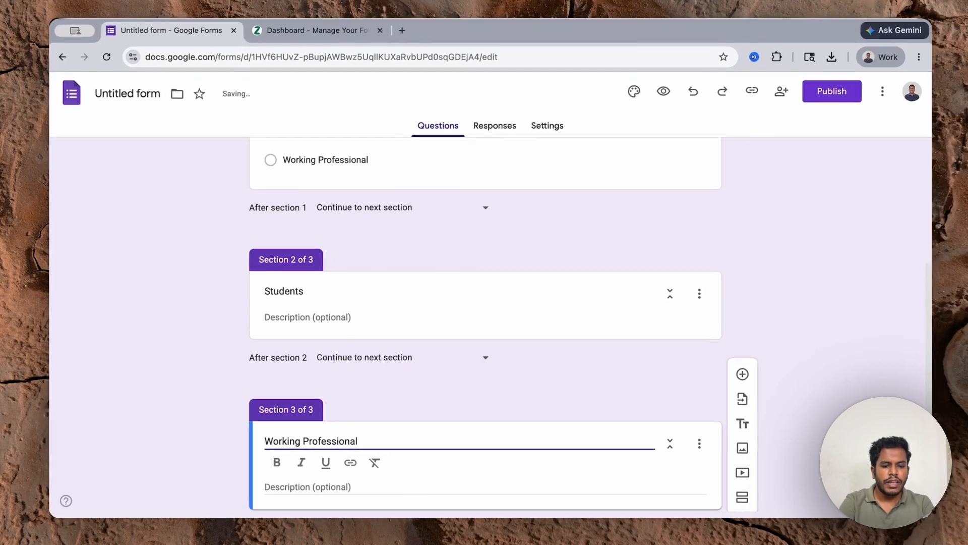
click(716, 182)
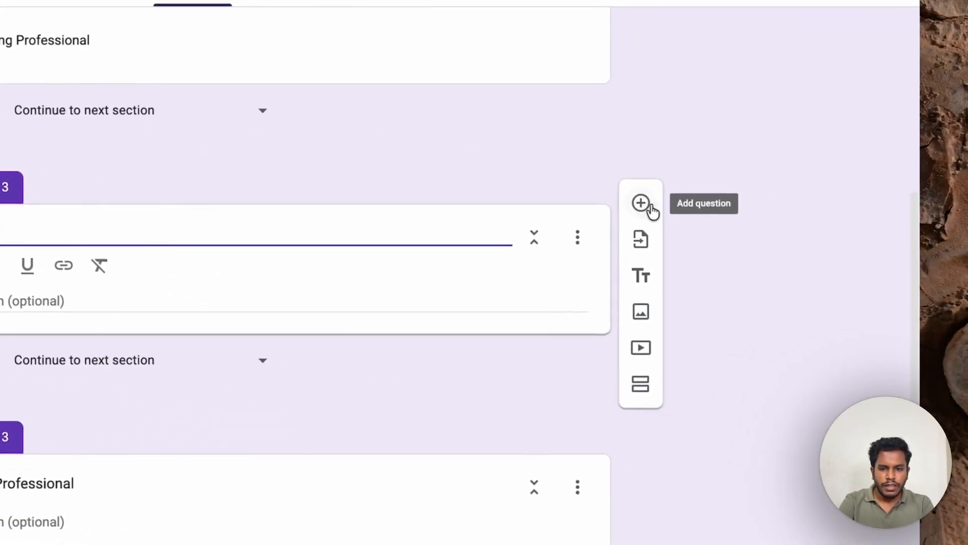
Step: Add the short-answer question 'What is your school name?' to the Students section
click(641, 203)
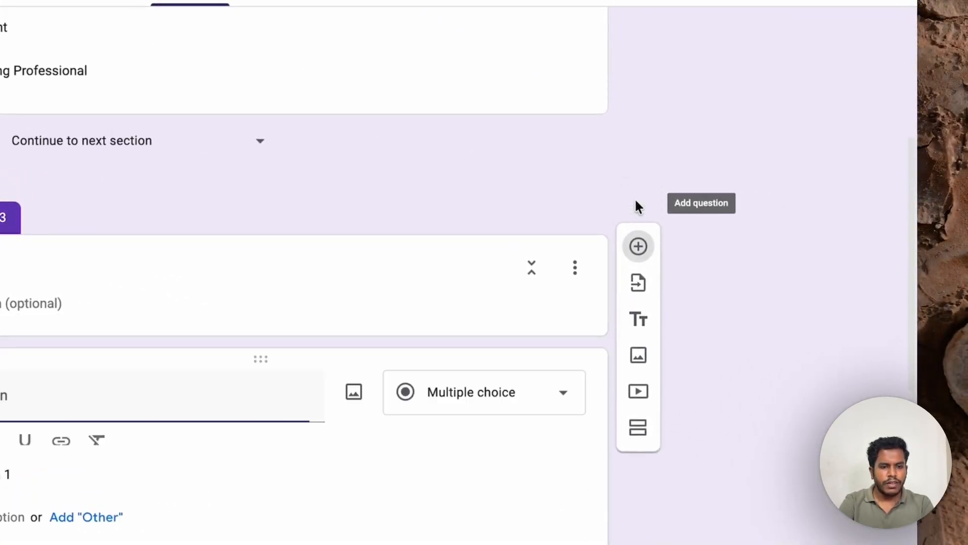
text(What is your school name?)
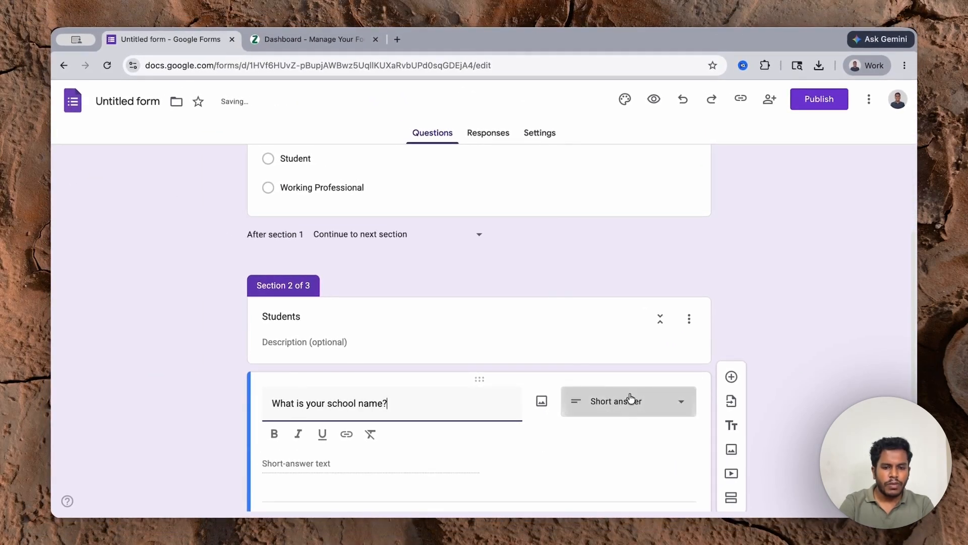
click(629, 398)
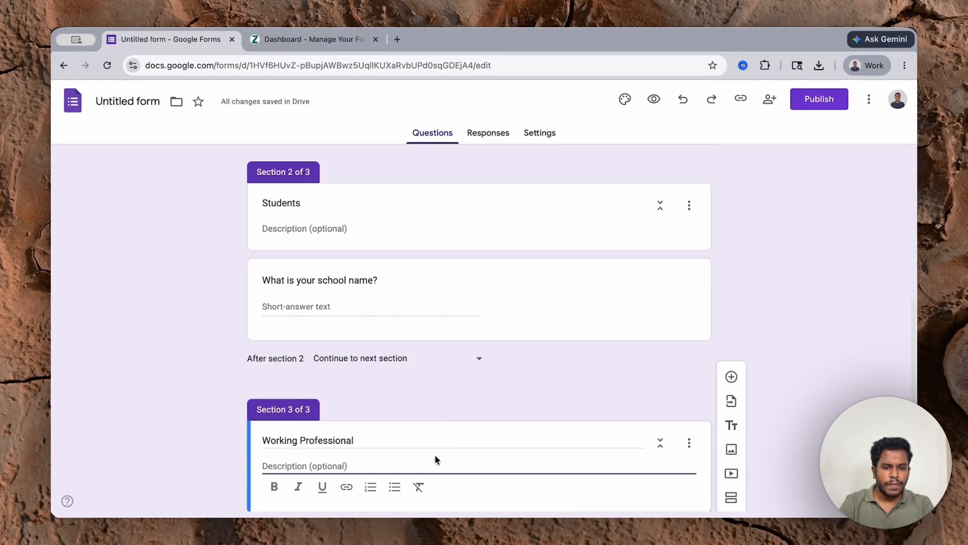
click(465, 289)
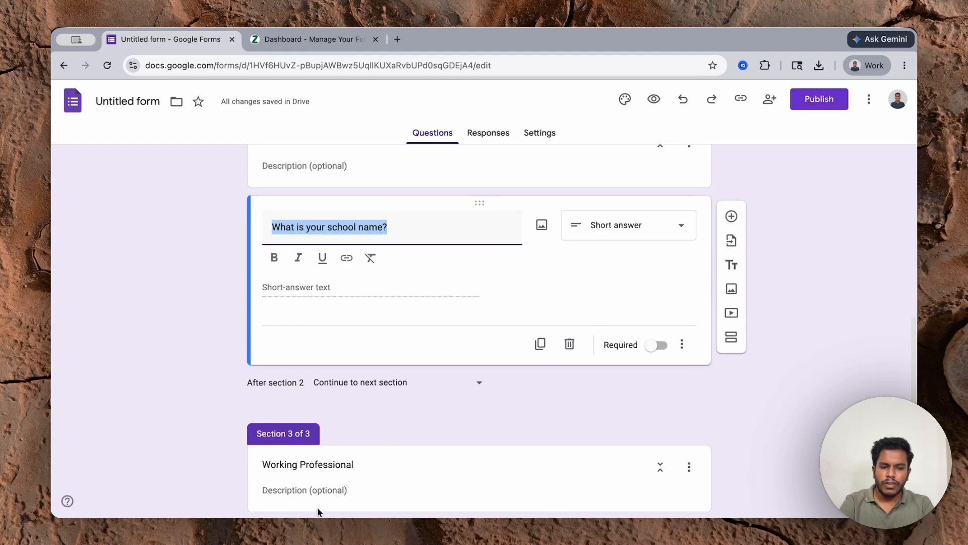
scroll(343, 487, down, 2)
Step: Add the question 'What is your company name?' to the Working Professional section
click(343, 486)
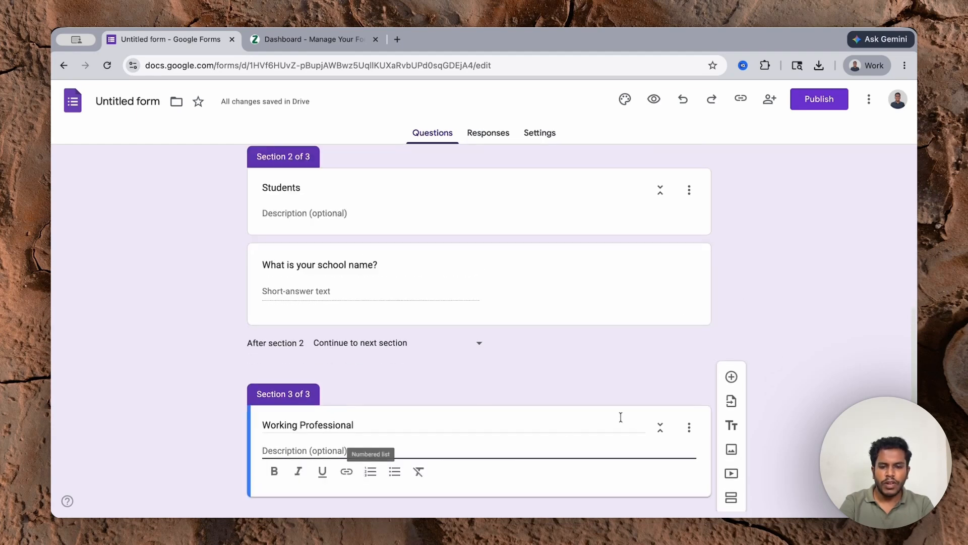
click(731, 377)
text(What is y)
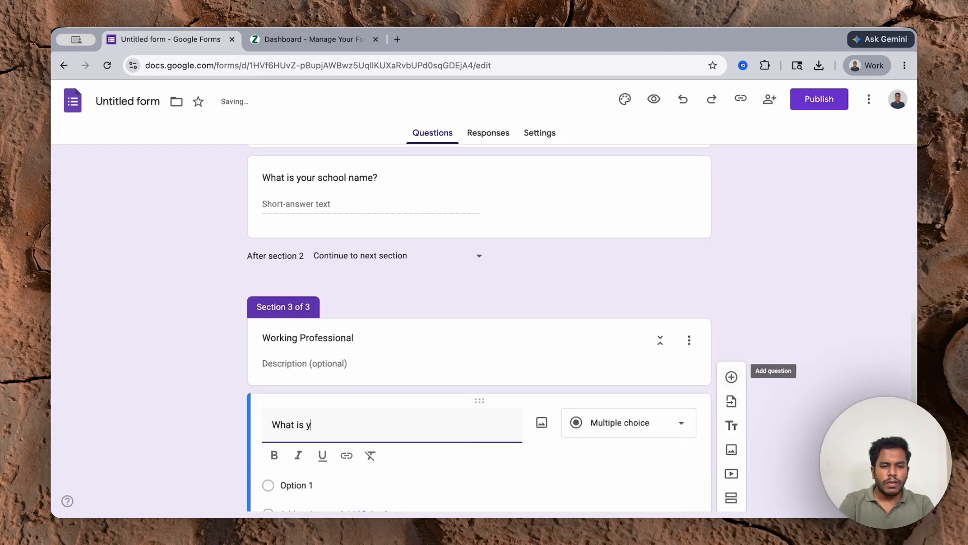
text(our company name?)
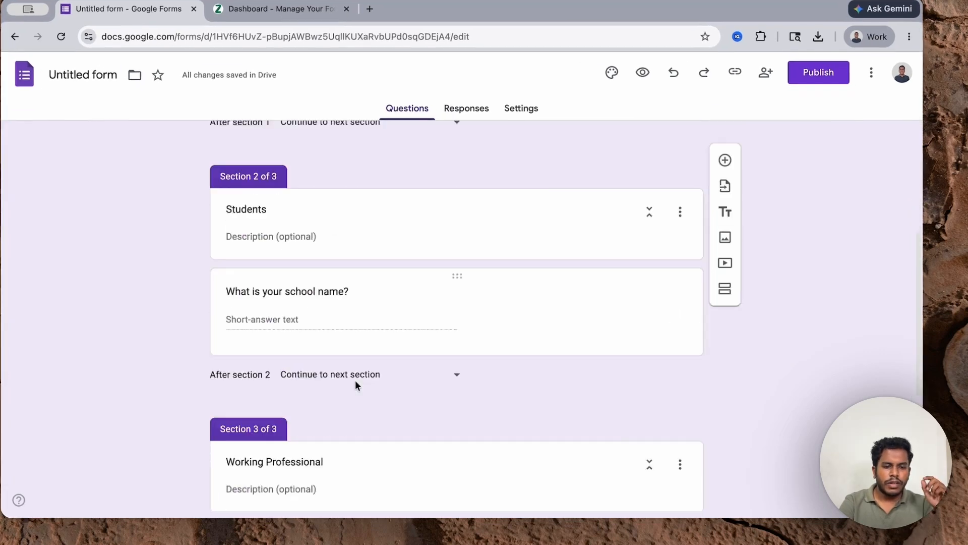
scroll(355, 380, down, 5)
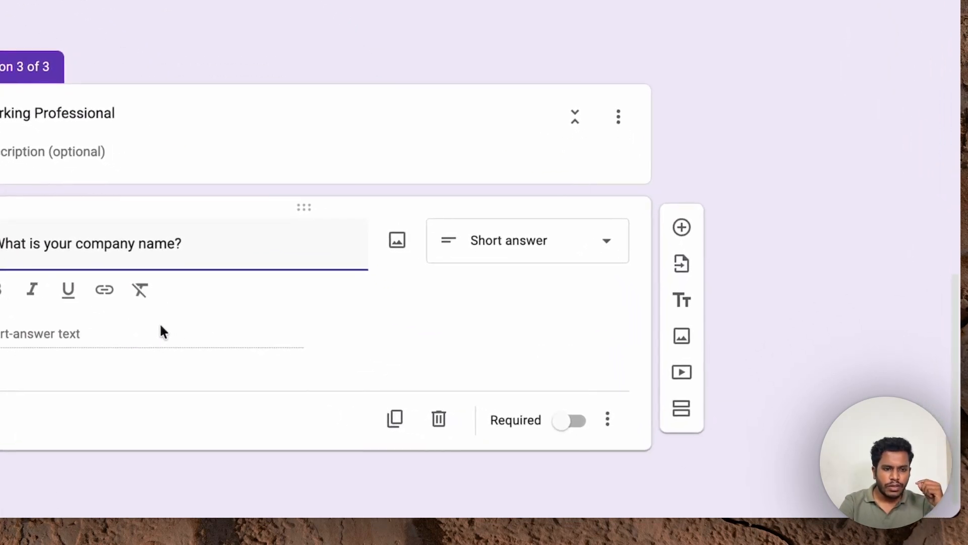
scroll(161, 331, up, 10)
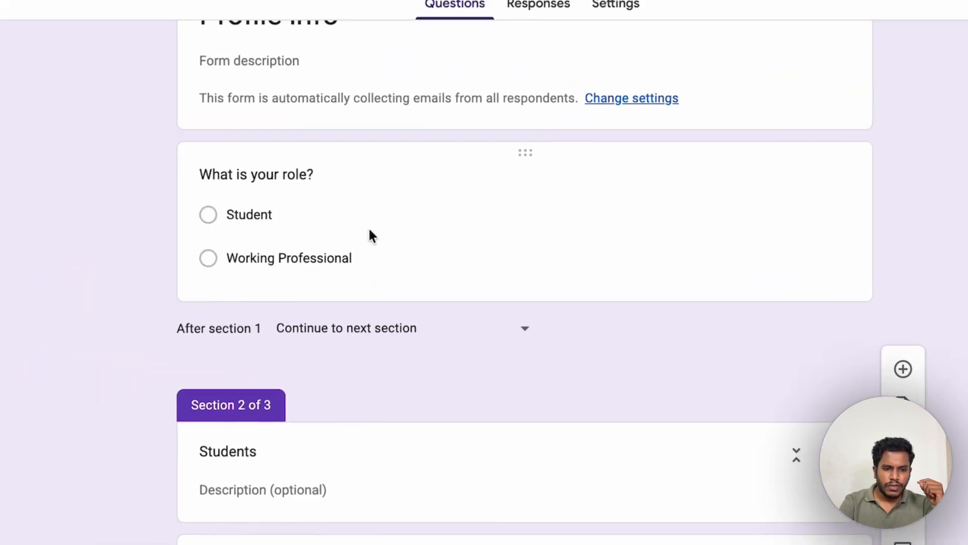
Step: Turn on 'Go to section based on answer' for the multiple-choice role question
click(624, 260)
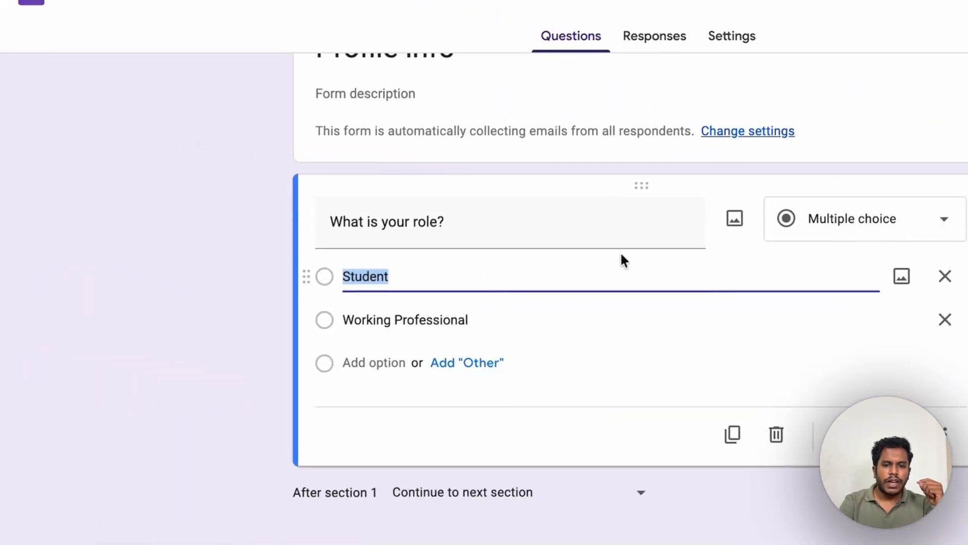
click(827, 231)
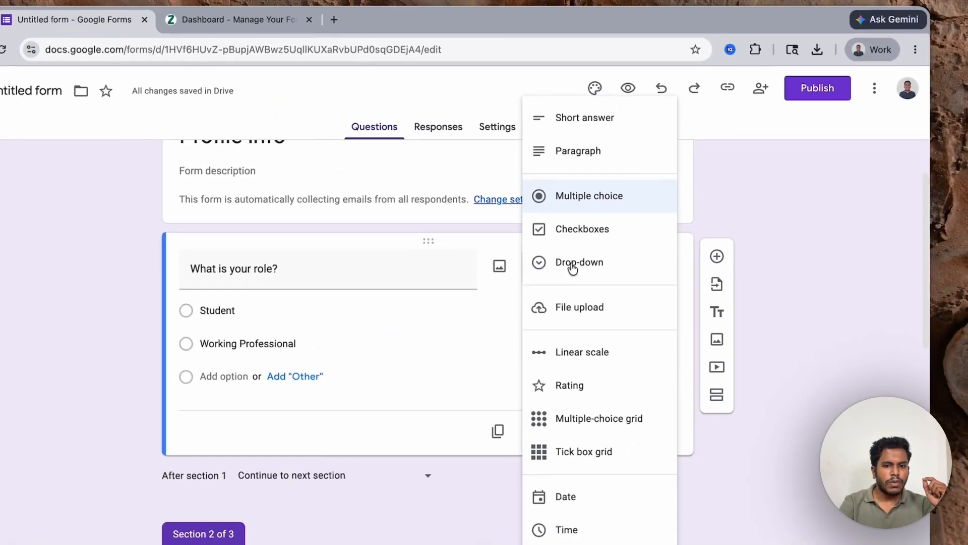
click(517, 203)
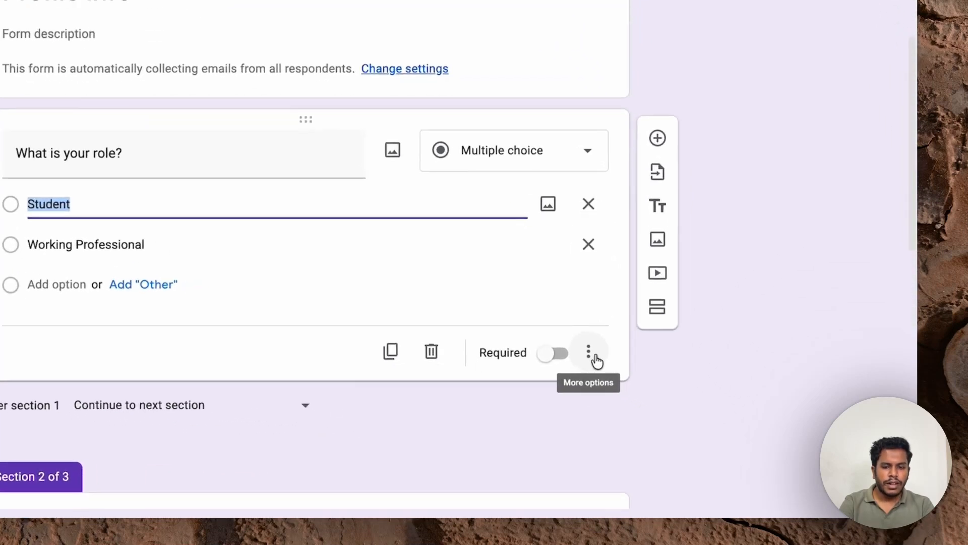
click(683, 401)
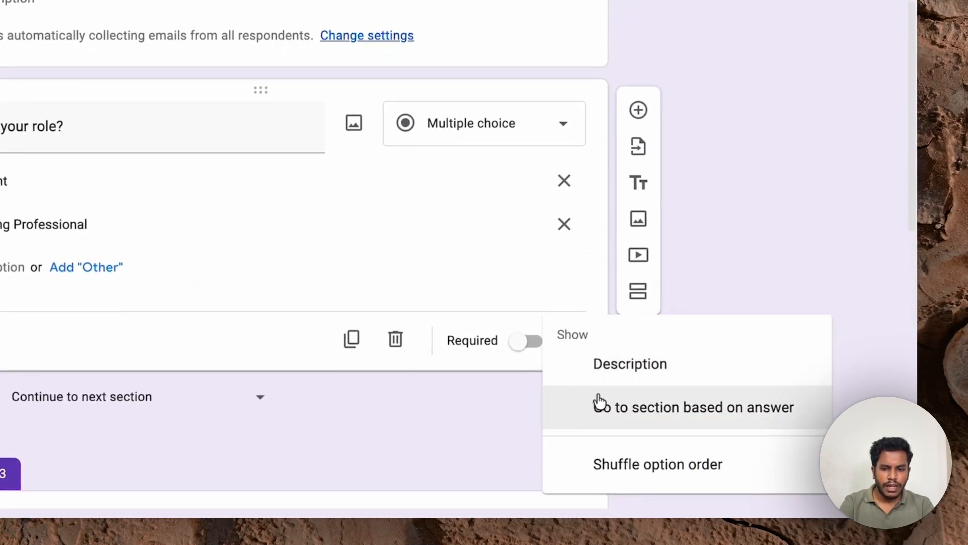
click(604, 410)
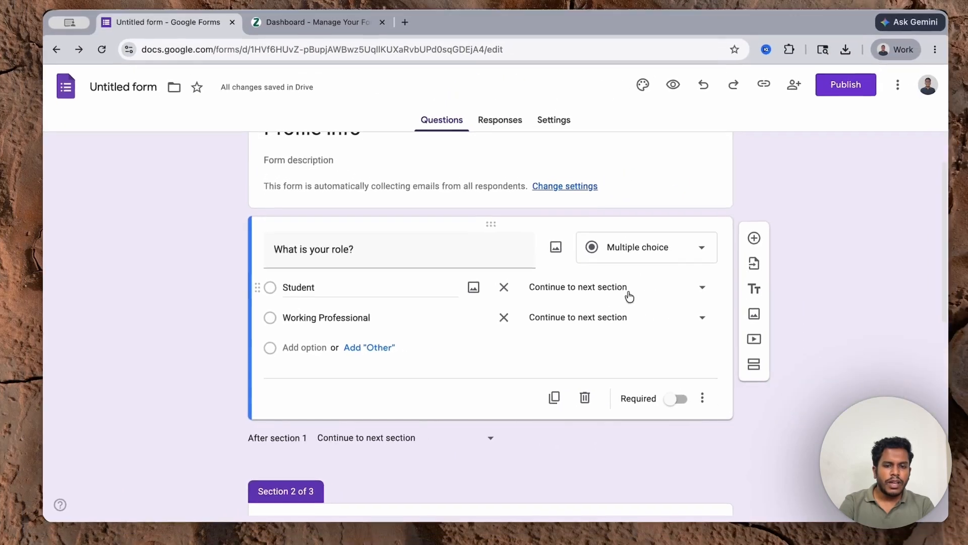
Step: Route Student to section 2 (Students) and Working Professional to section 3
click(807, 236)
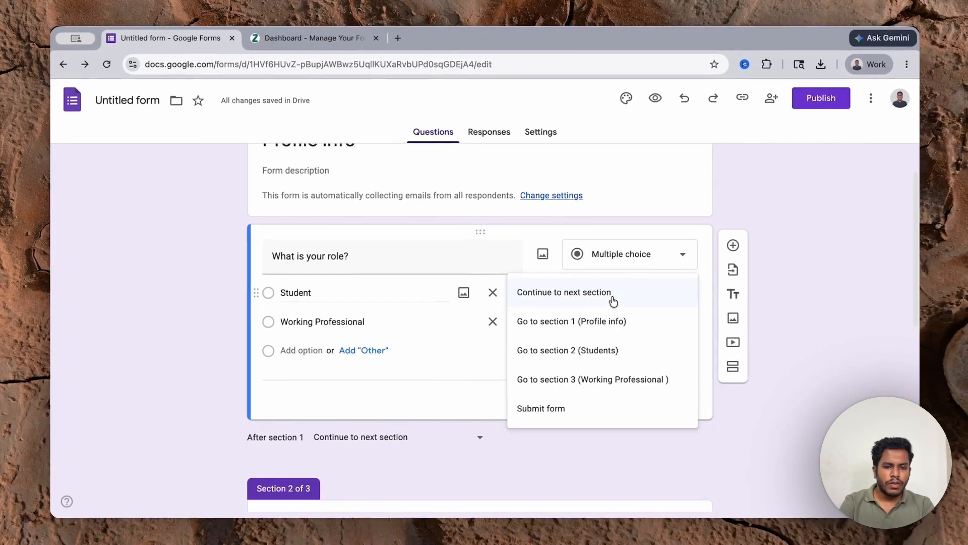
click(595, 348)
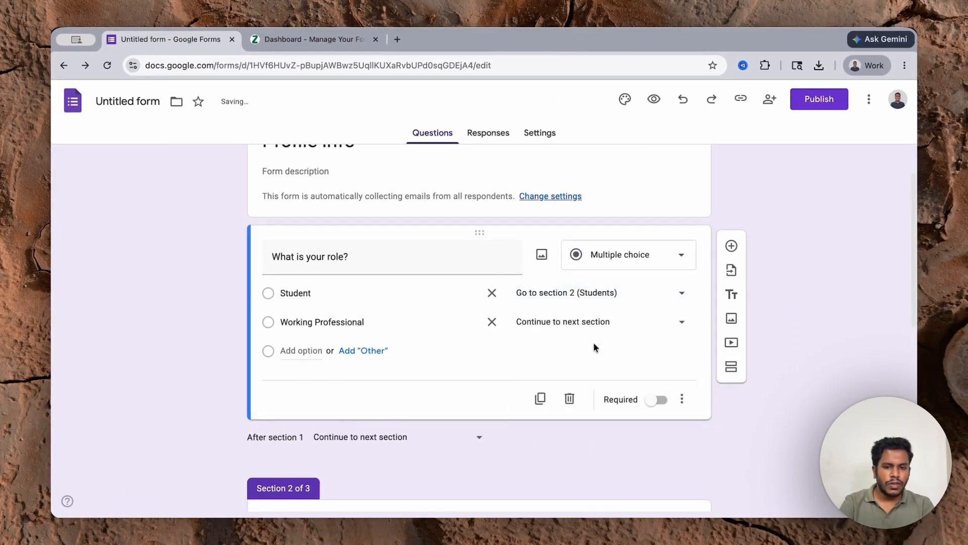
click(569, 325)
click(575, 407)
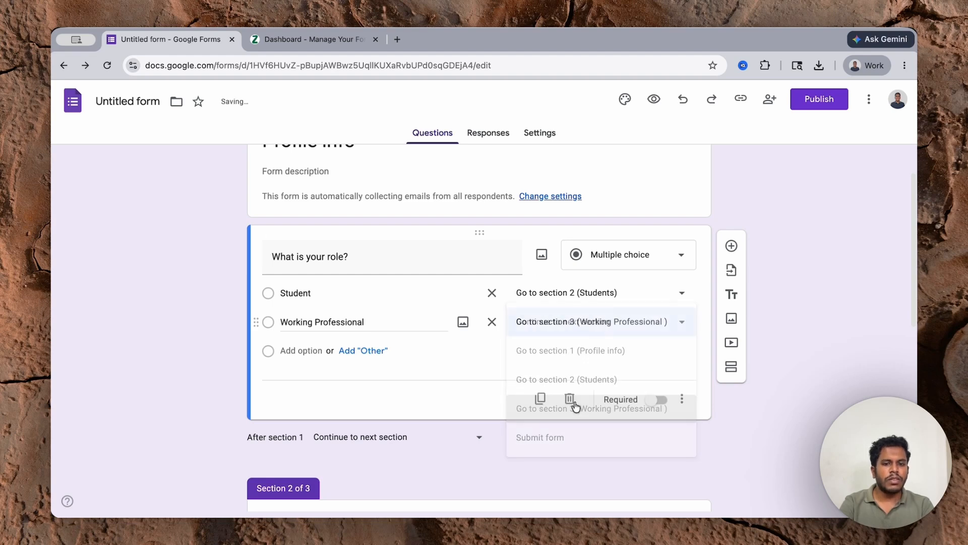
scroll(400, 288, down, 6)
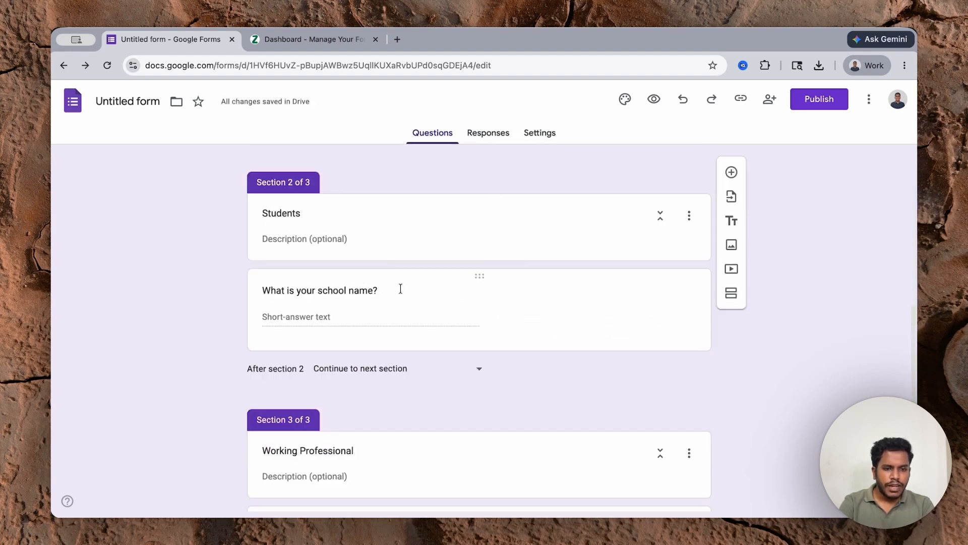
Step: Set the 'After section 2' routing to 'Submit form'
click(537, 323)
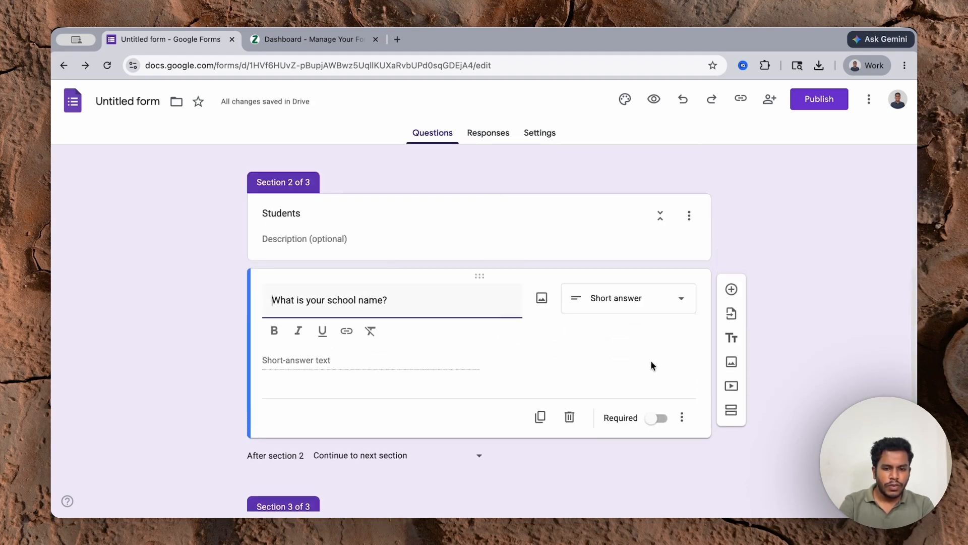
click(396, 454)
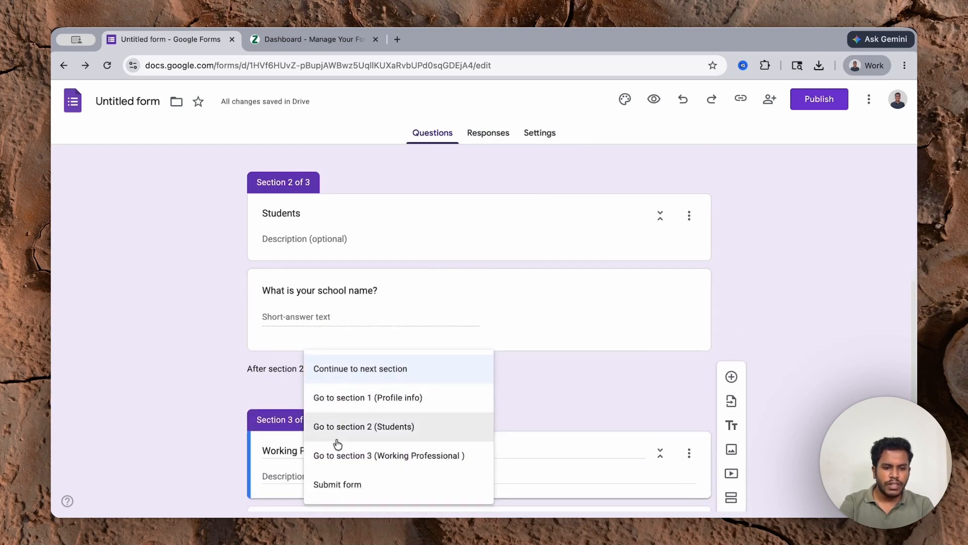
click(335, 482)
scroll(315, 412, down, 2)
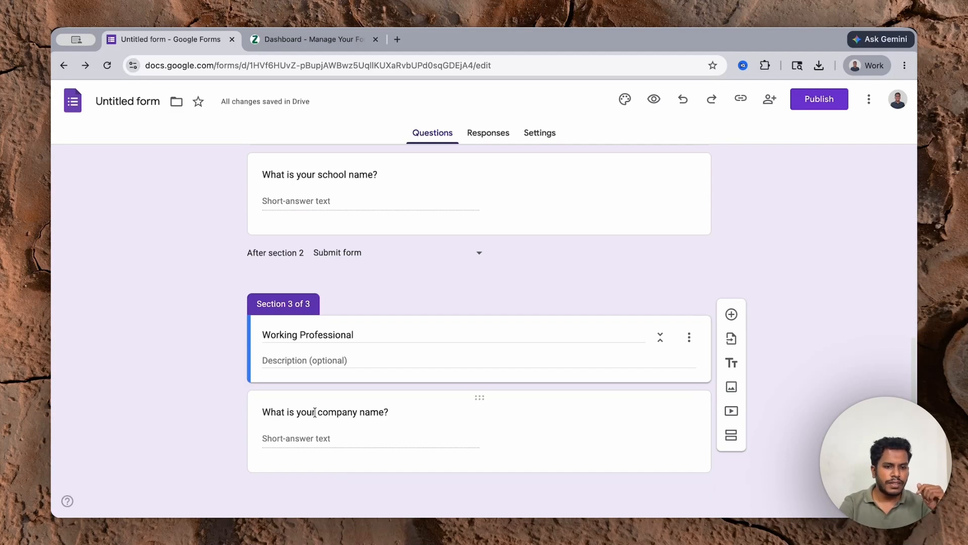
scroll(315, 413, up, 15)
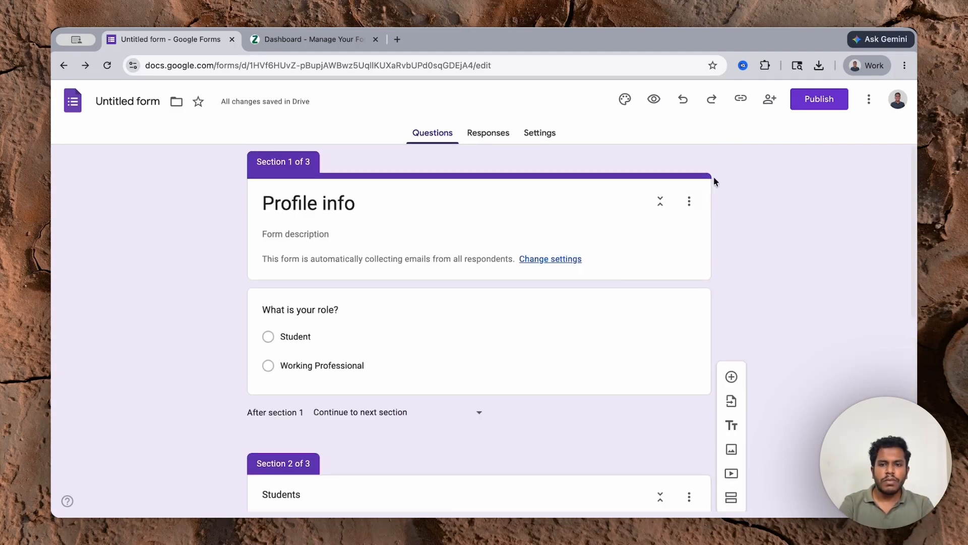
Step: Publish the form to anyone with the link and load its responder link in a new tab
click(801, 112)
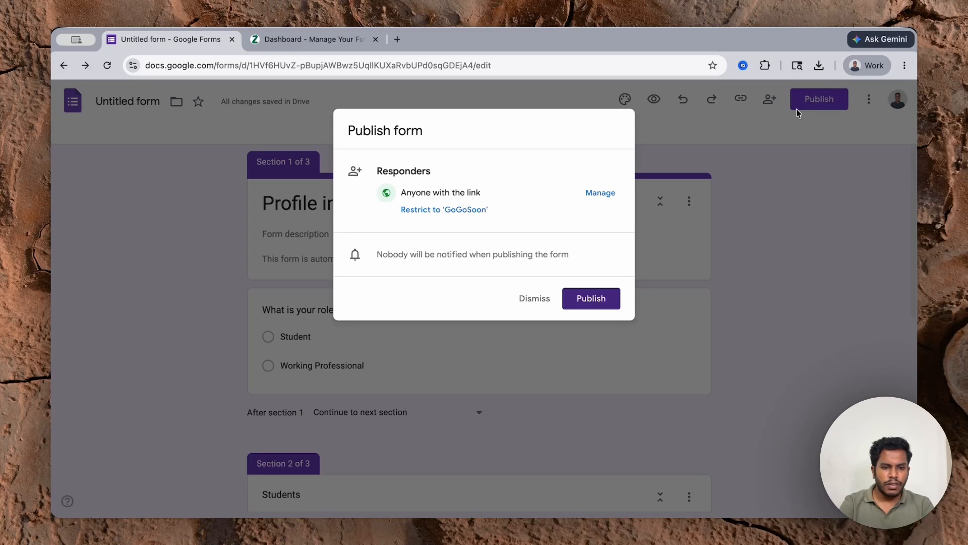
click(596, 296)
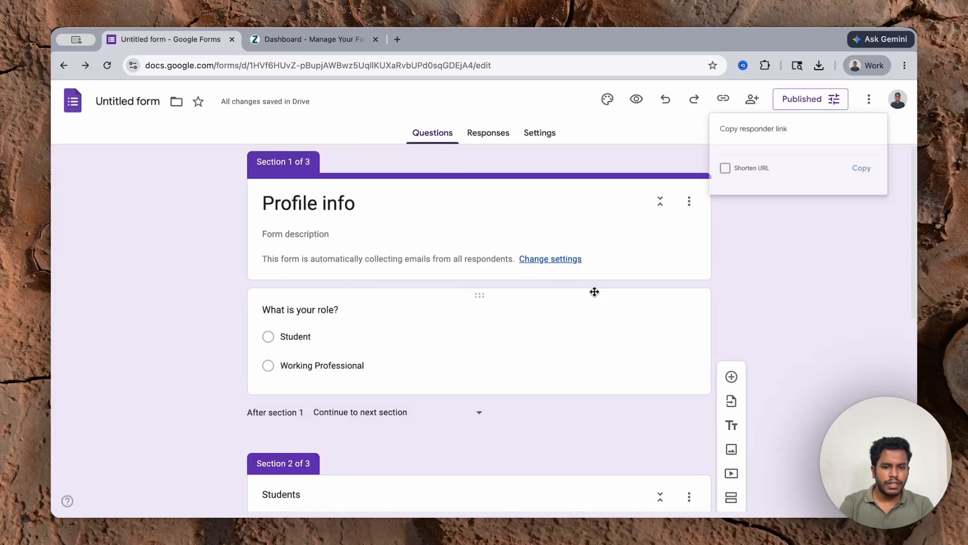
click(875, 175)
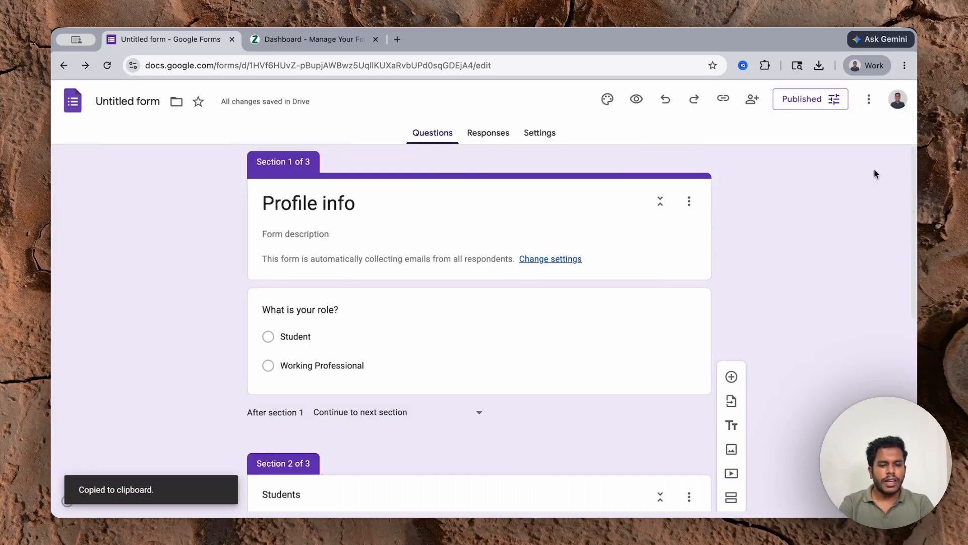
key(ctrl+t)
key(ctrl+v)
key(Return)
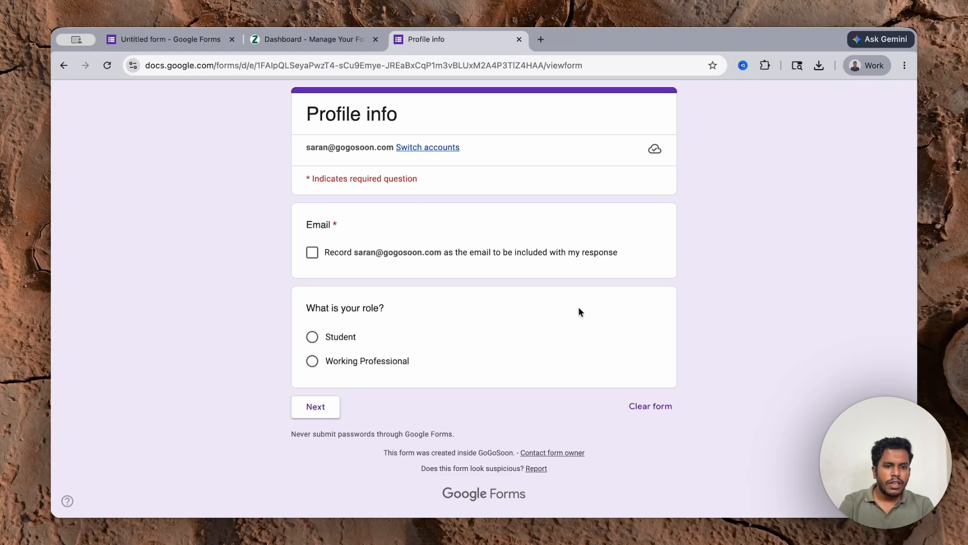
Step: Submit a Student test response with school name 'Example shcool', including the email
click(313, 337)
click(315, 426)
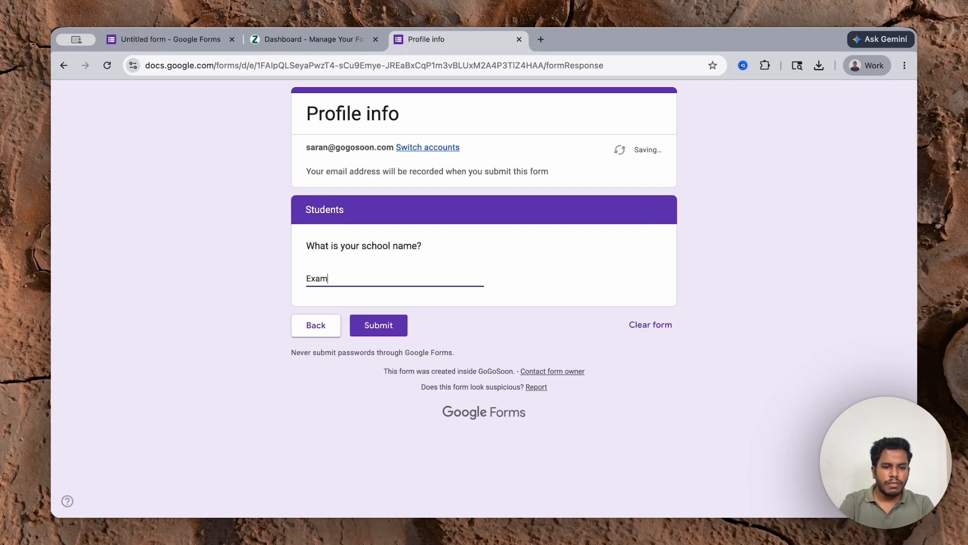
text(Example shcool)
click(397, 332)
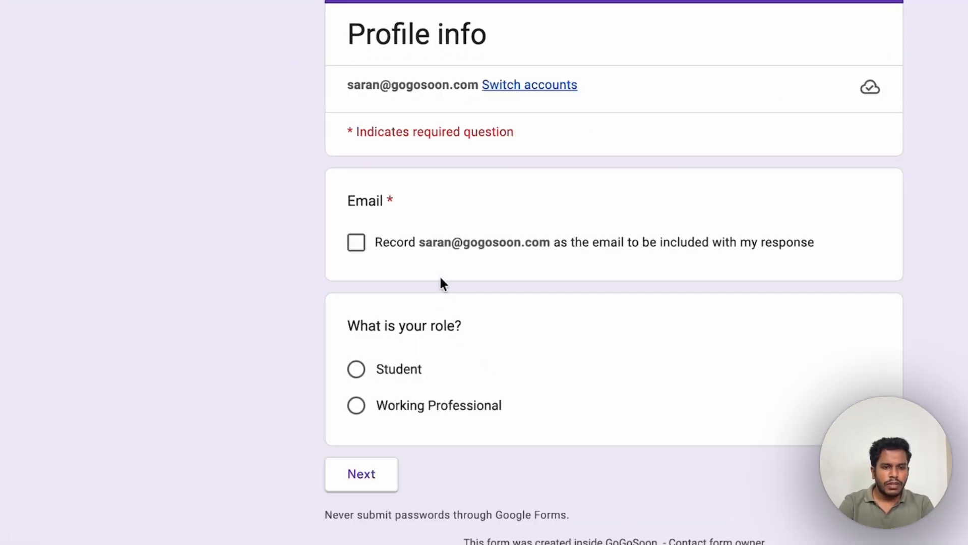
click(440, 275)
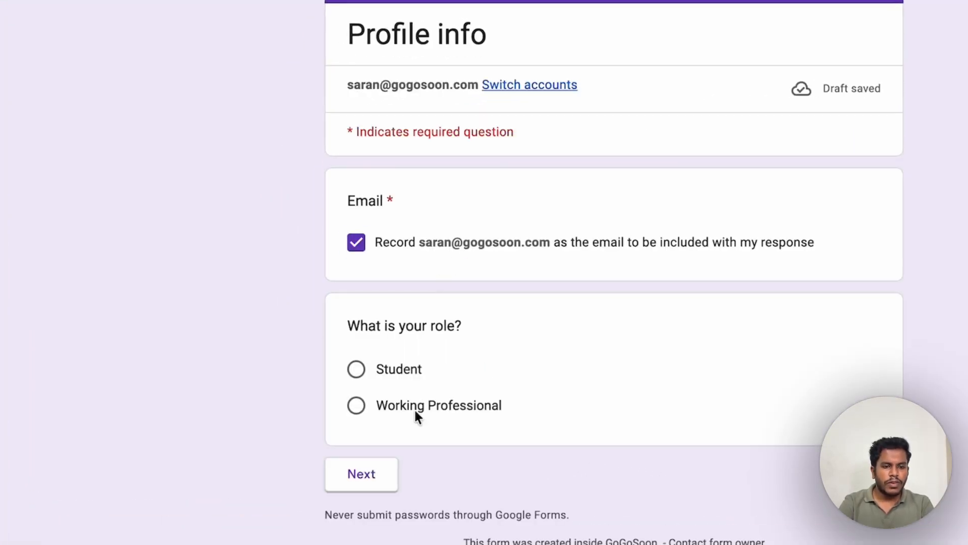
Step: Submit a Working Professional test response, then switch to the GenZform dashboard tab
click(416, 410)
click(368, 504)
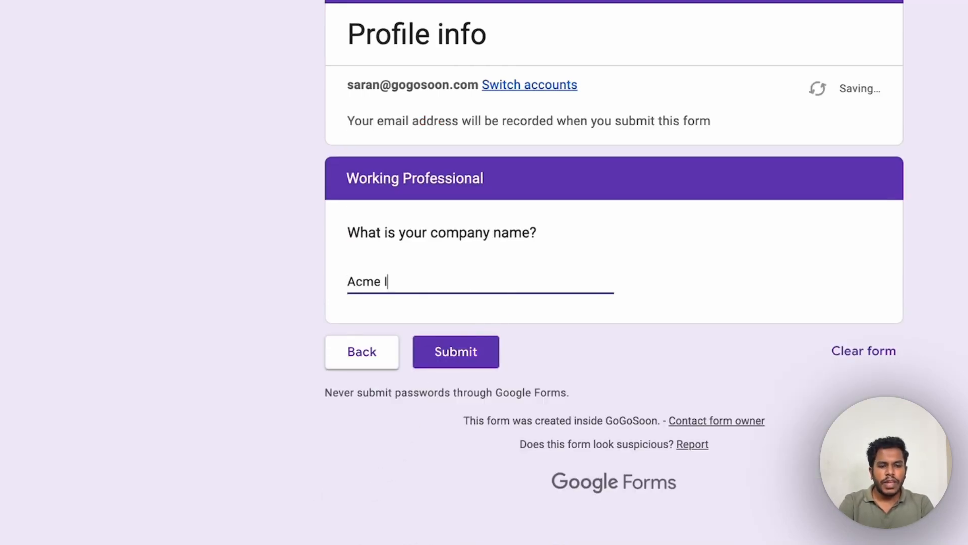
click(462, 350)
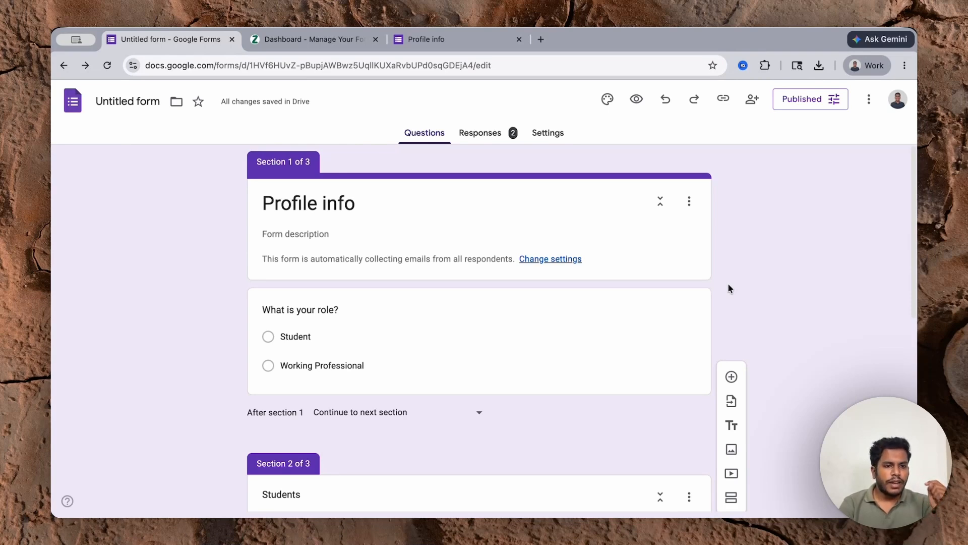
click(325, 39)
Step: Generate a new GenZform form from the student/working-professional prompt, titled 'Tell Us About Yourself'
click(163, 66)
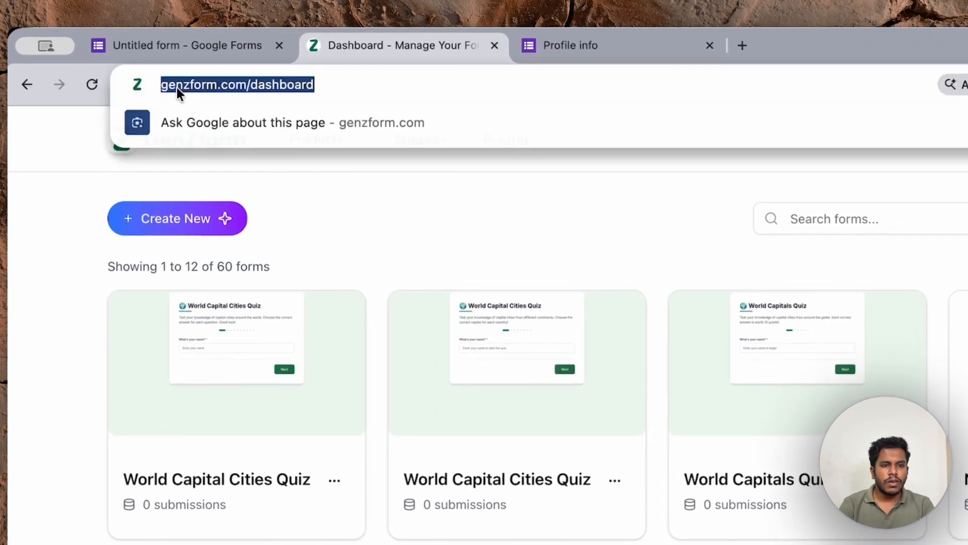
click(89, 251)
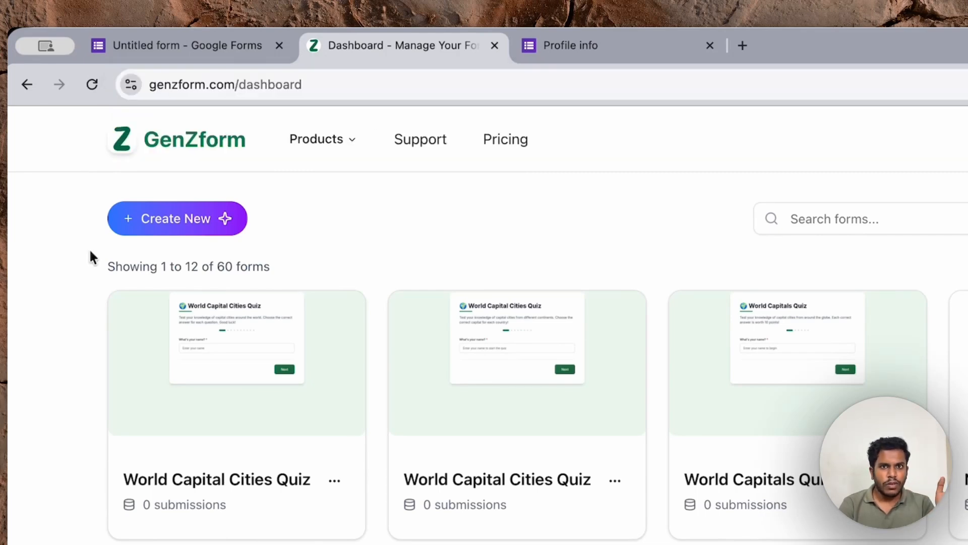
click(121, 218)
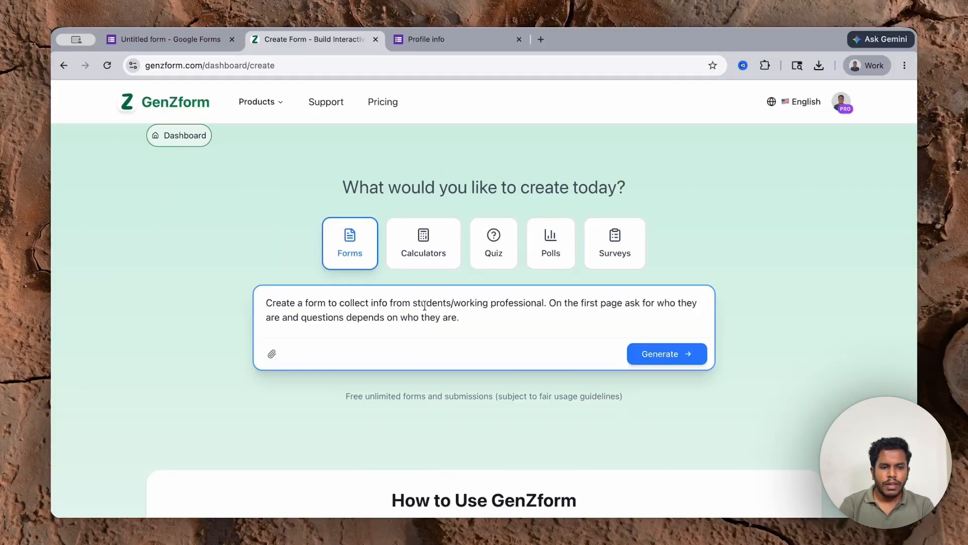
key(Return)
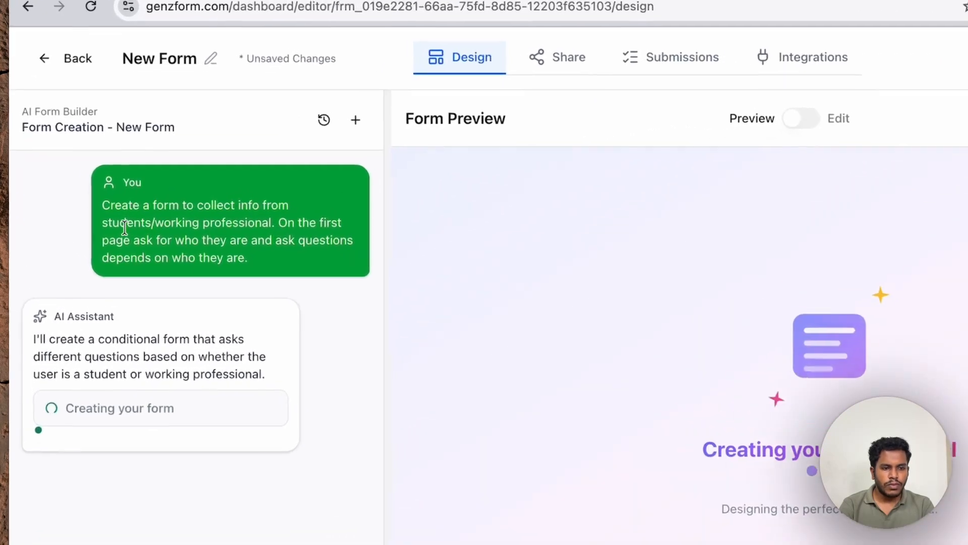
drag(134, 219, 211, 225)
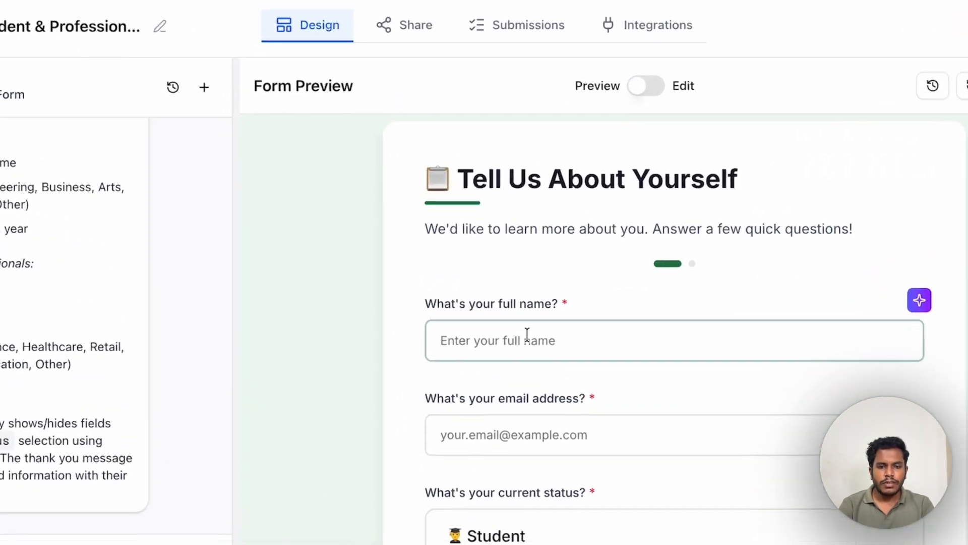
Step: In the preview, enter a full name and e-mail, choose Student, and advance to the student questions
click(515, 315)
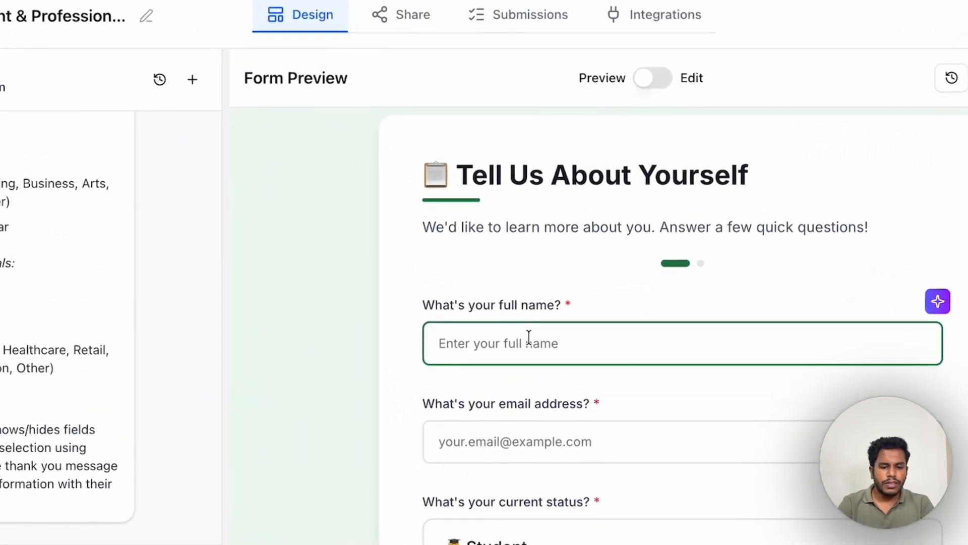
text(Sa)
text(ran)
key(Tab)
scroll(515, 343, down, 3)
click(543, 410)
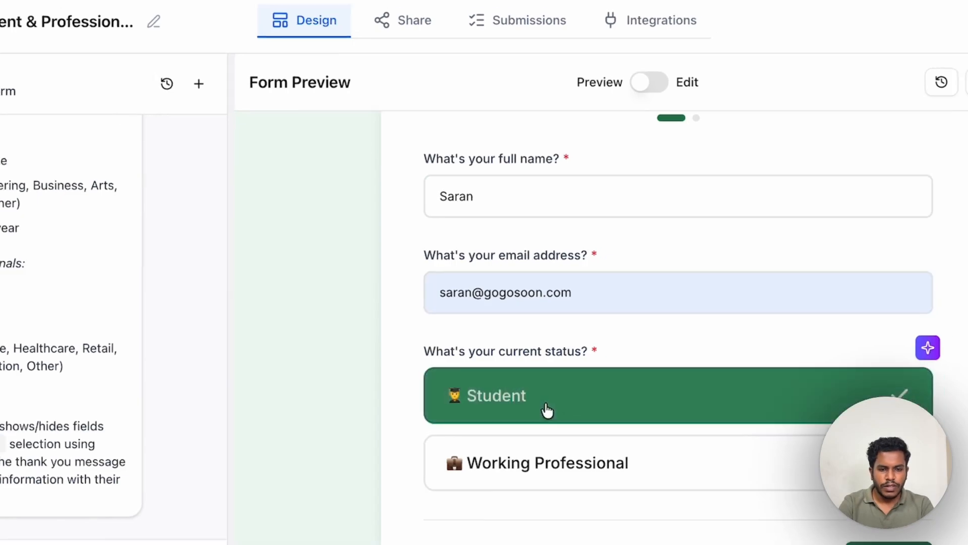
click(775, 483)
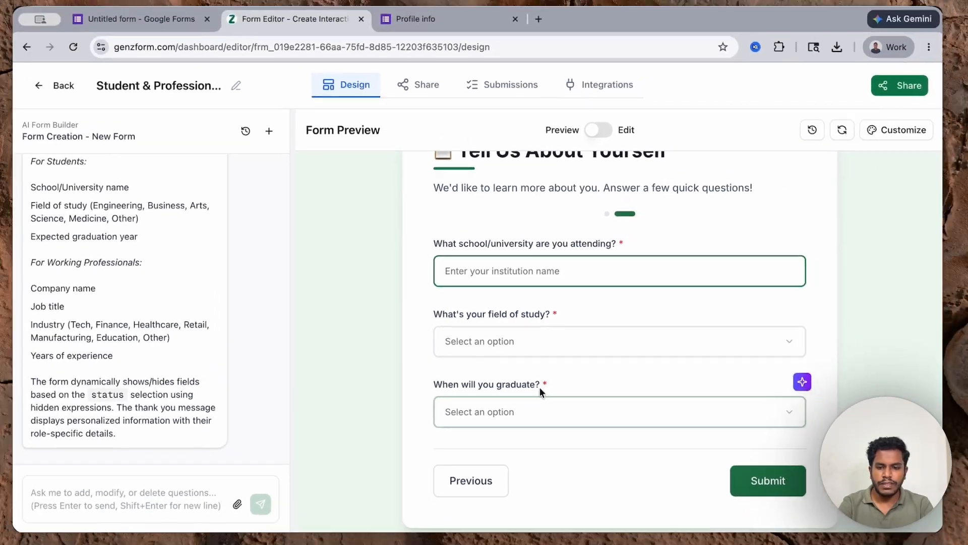
Step: Go back, choose Working Professional, and advance to the professional questions page
click(499, 482)
click(531, 506)
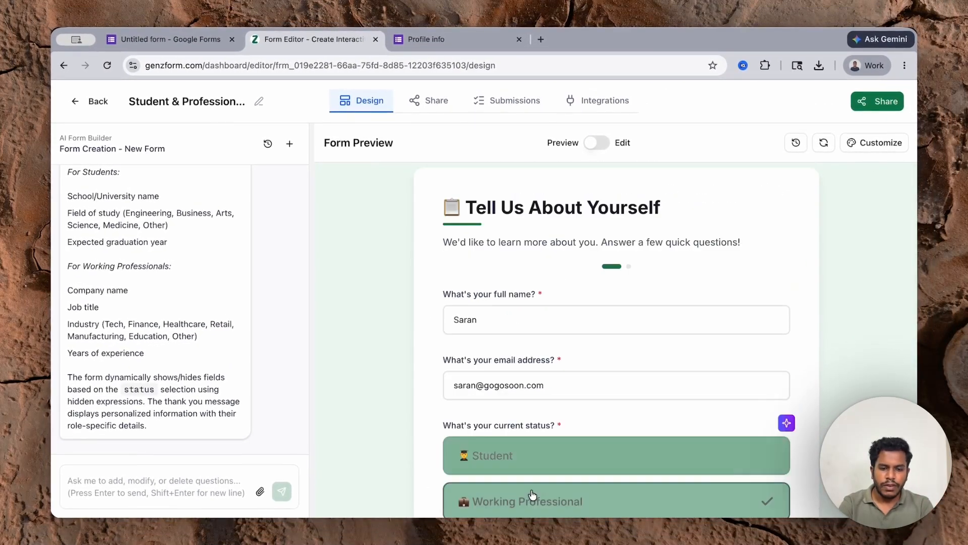
scroll(532, 495, down, 3)
click(774, 511)
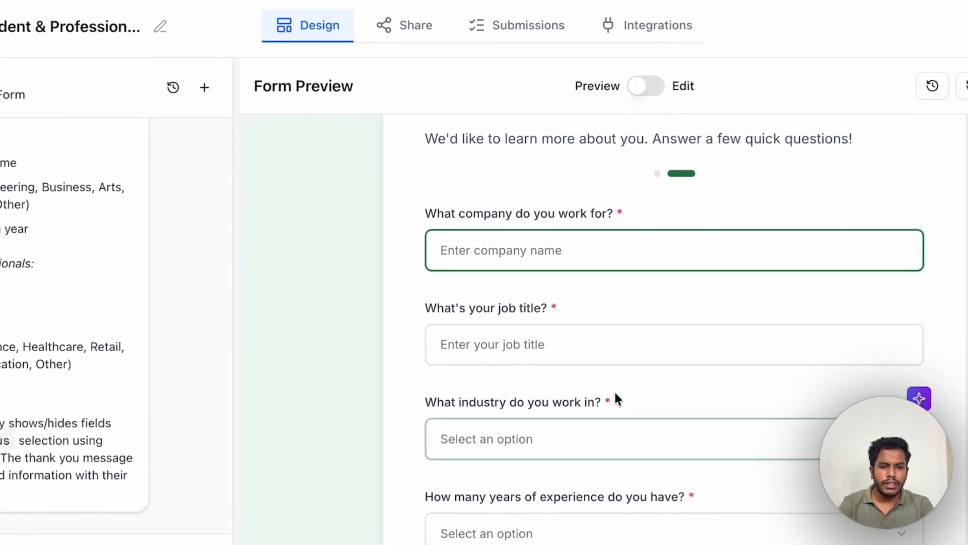